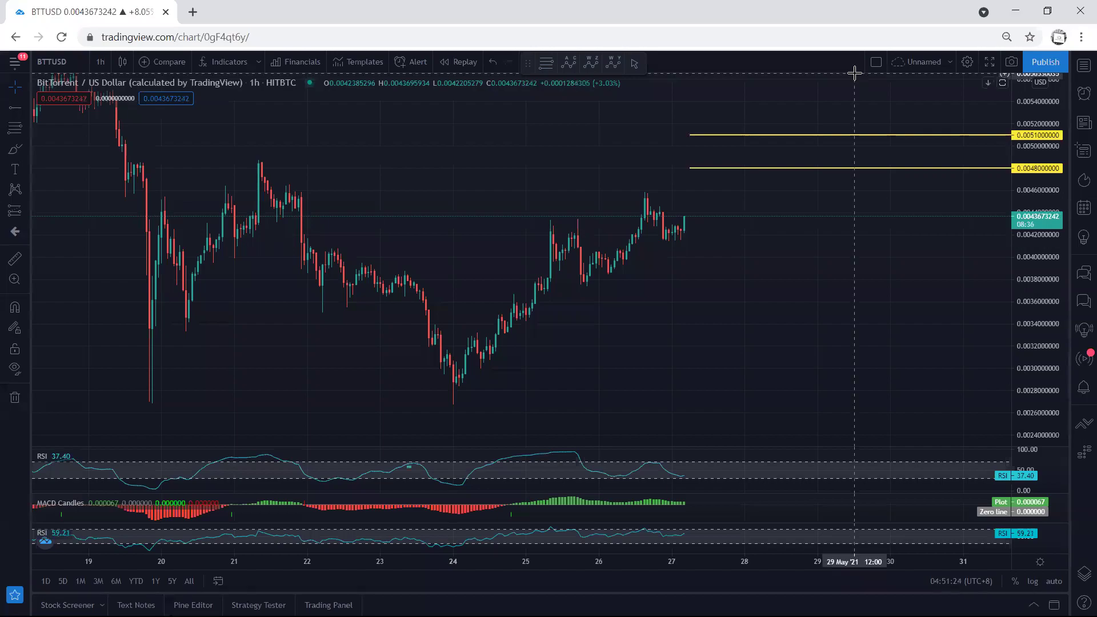
Sketch freehand trend lines along the 25–27 May candles, ending in a projected rise toward the 0.0048 level
mouse_move(1034, 316)
mouse_down()
mouse_move(1030, 301)
mouse_move(1026, 331)
mouse_up()
drag(849, 329, 820, 325)
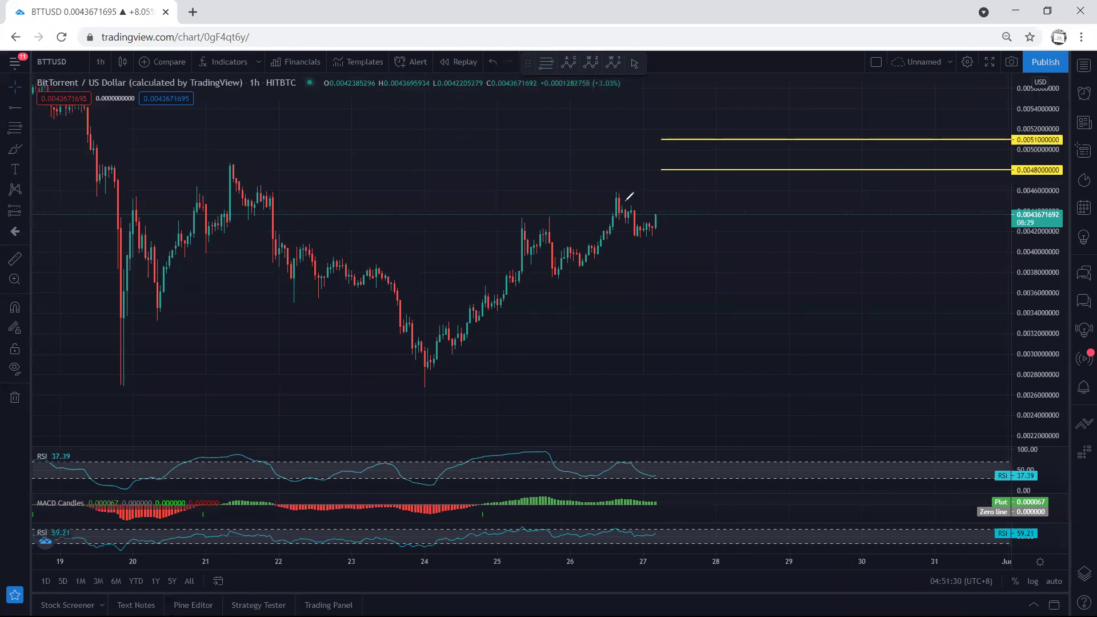
drag(618, 194, 653, 228)
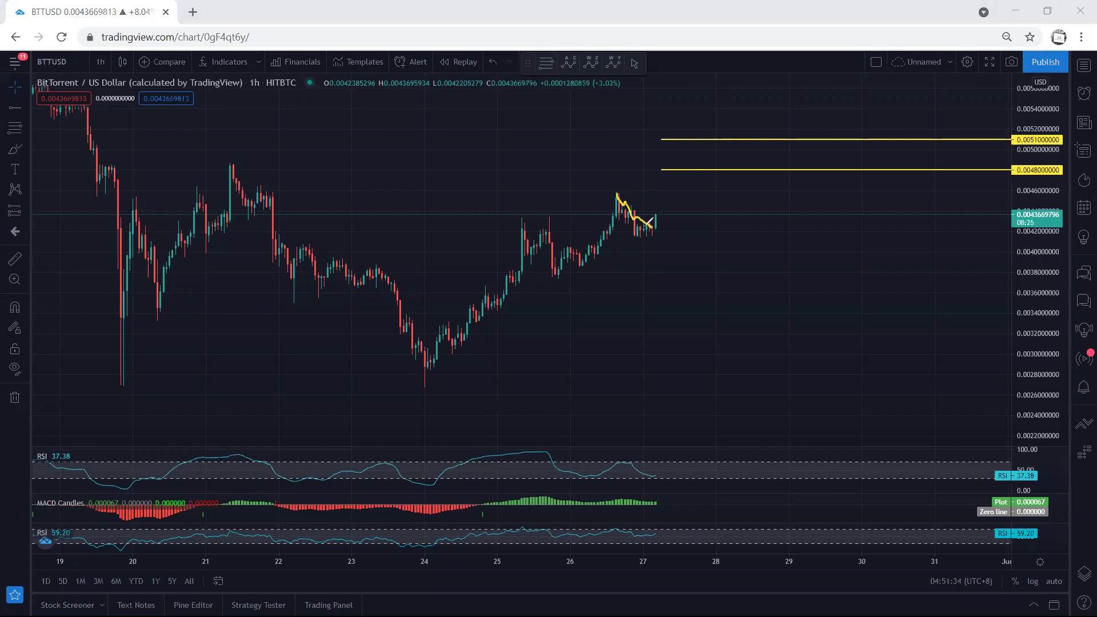
drag(528, 225, 558, 264)
drag(529, 225, 593, 193)
mouse_move(559, 277)
mouse_down()
mouse_move(651, 236)
mouse_move(664, 177)
mouse_up()
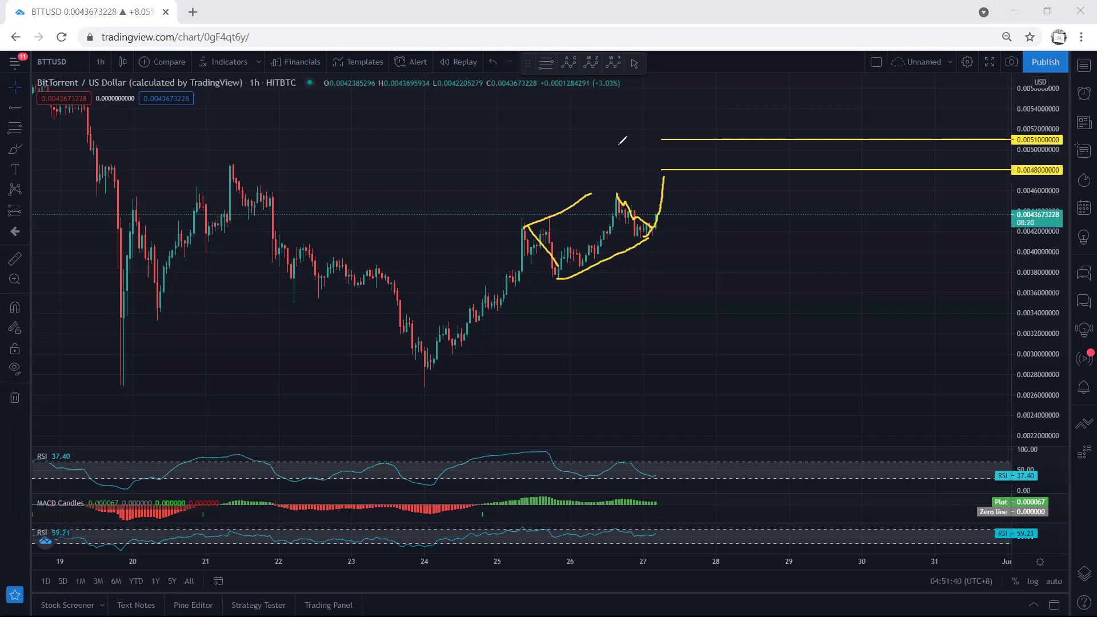
Draw freehand arrows pointing to the 0.0048 and 0.0051 lines and erase all freehand markings
drag(615, 145, 654, 162)
drag(621, 116, 649, 127)
key(e)
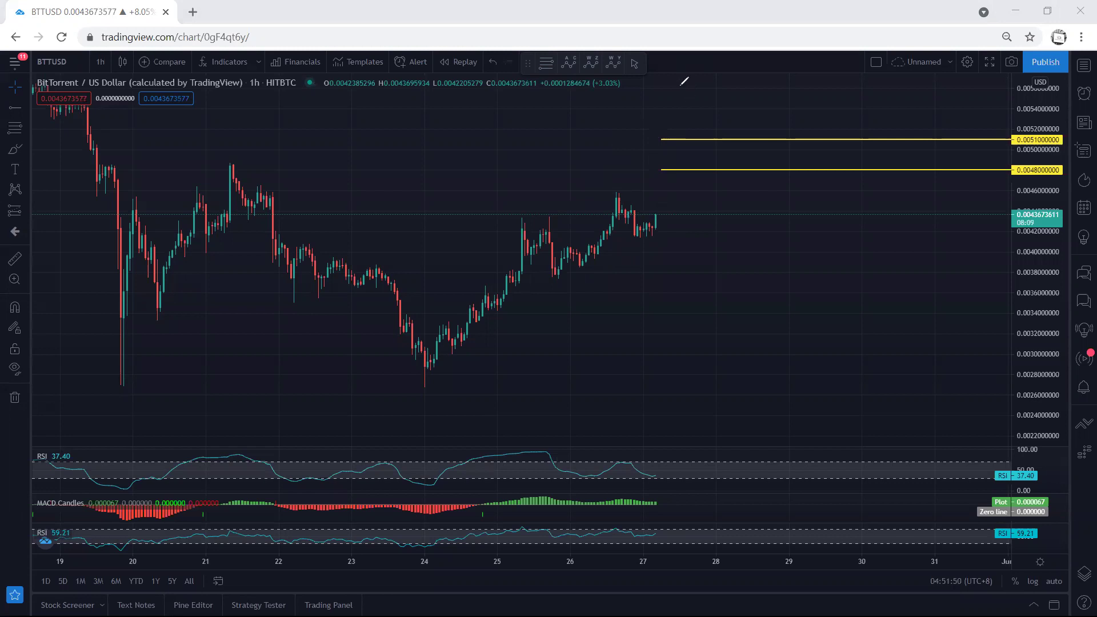
Sketch a projected dip to about 0.0040 and a rebound to about 0.0046 from the latest candles, and clear it
mouse_move(650, 227)
mouse_down()
mouse_move(665, 246)
mouse_move(701, 190)
mouse_up()
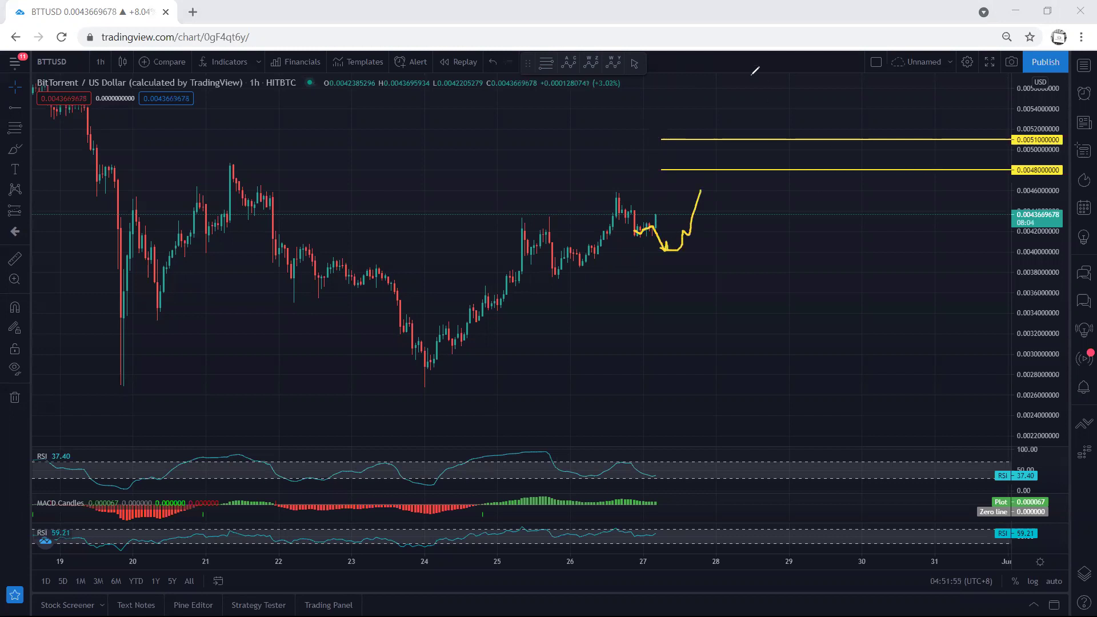
mouse_move(655, 236)
mouse_down()
mouse_move(659, 208)
mouse_move(654, 228)
mouse_up()
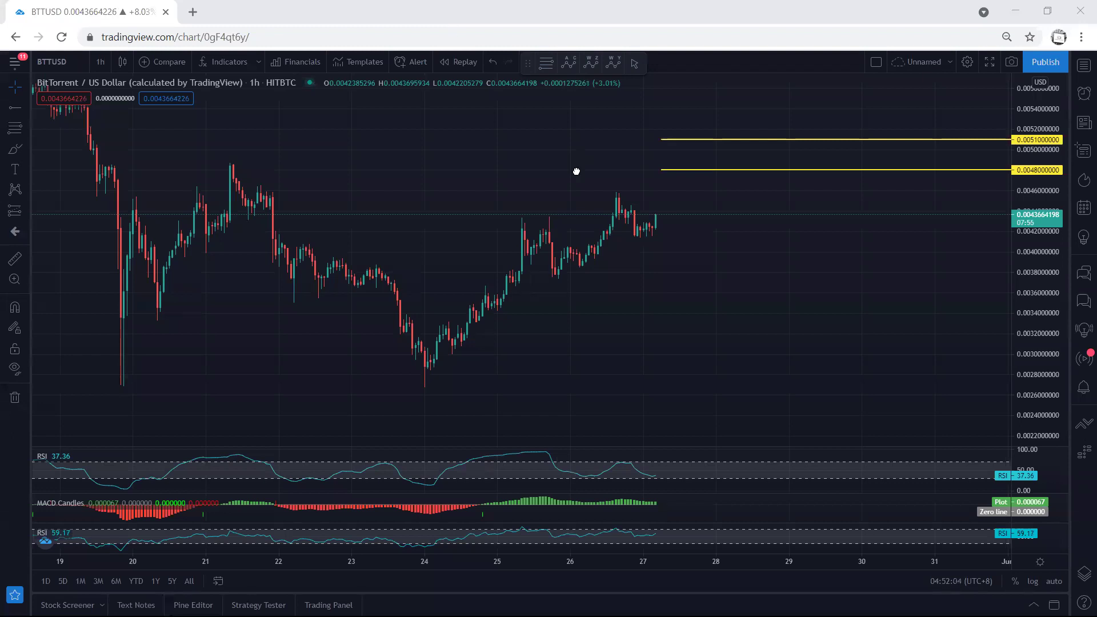
drag(577, 168, 577, 171)
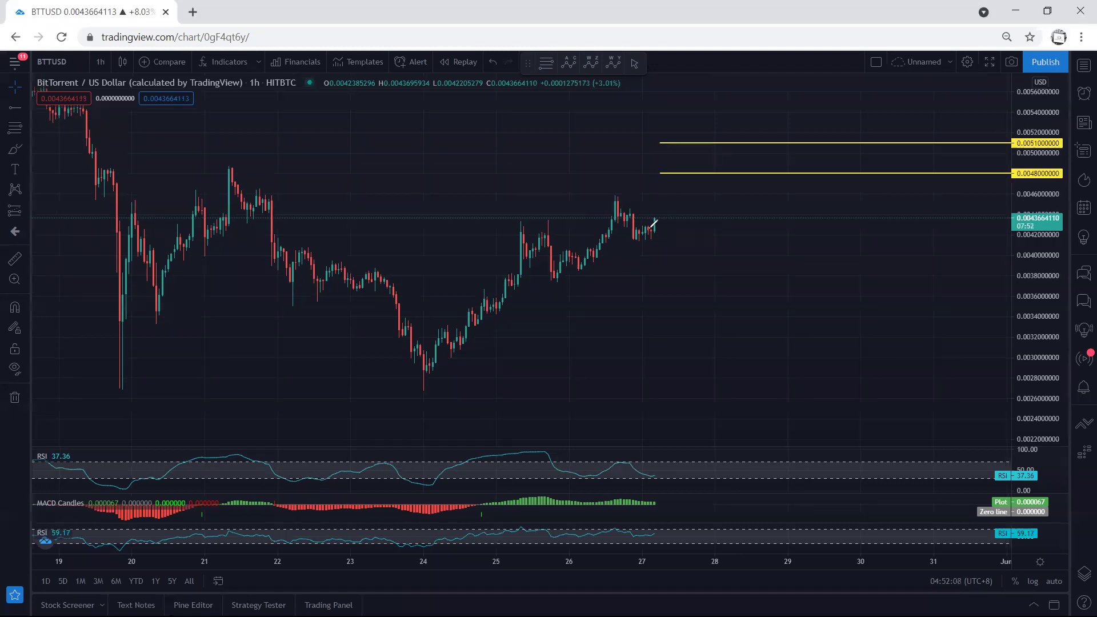
Sketch projected rises from the latest candle and mark the 26 May high near 0.0046, erasing the markings
mouse_move(652, 230)
mouse_down()
mouse_move(656, 200)
mouse_move(674, 210)
mouse_up()
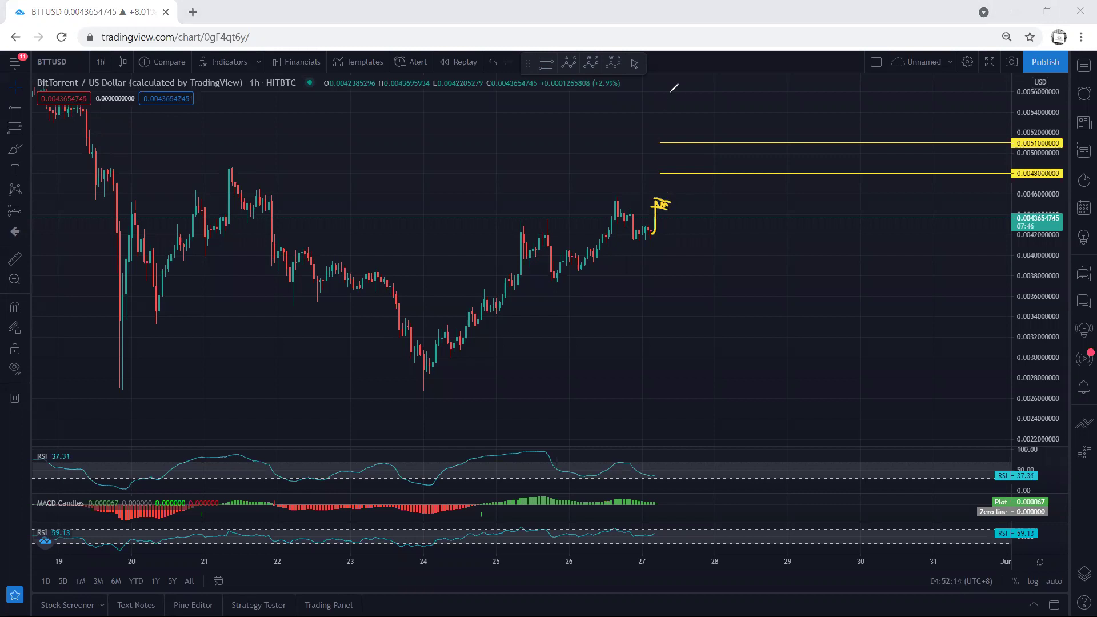
key(ctrl+z)
drag(613, 193, 642, 193)
drag(655, 231, 673, 189)
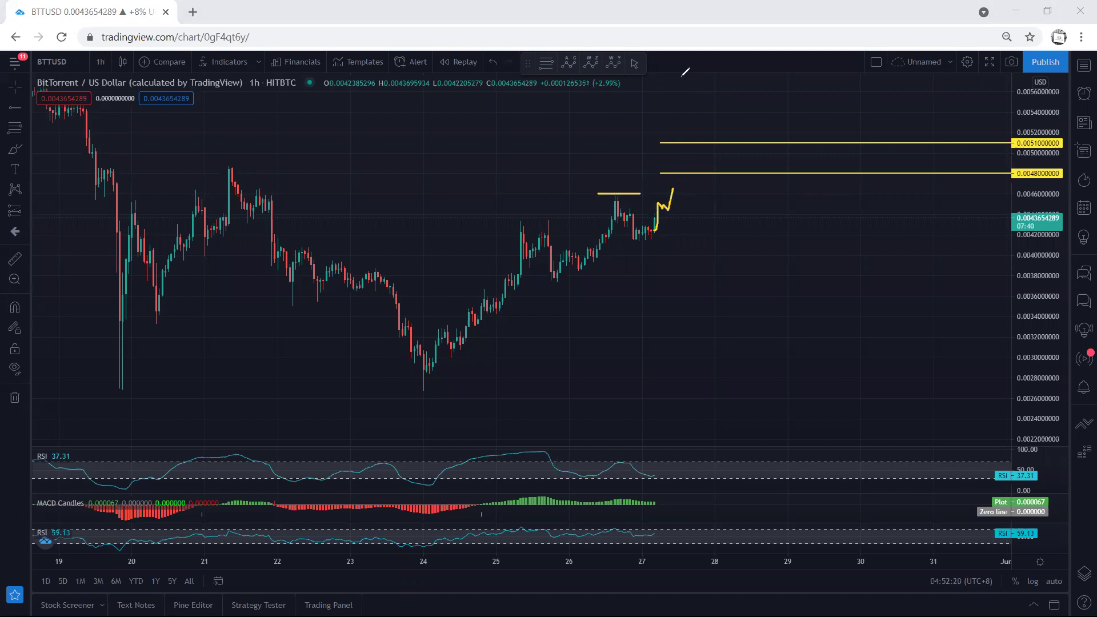
key(ctrl+shift+7)
Mark the 26 May high again, sketch a rise from the latest candle to the 0.0048 line, and undo both strokes
drag(600, 195, 632, 194)
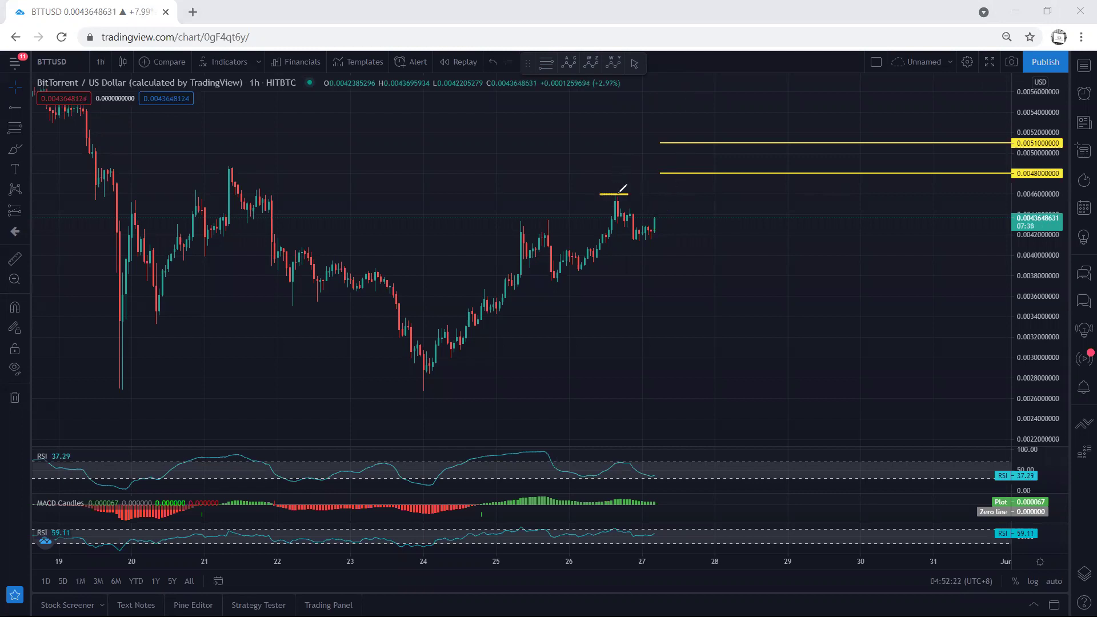
drag(650, 232, 660, 173)
key(ctrl+z)
key(ctrl+z)
Sketch a rise past the marked 26 May high with an arrow at the 0.0048 line, and erase the markings
drag(653, 233, 661, 200)
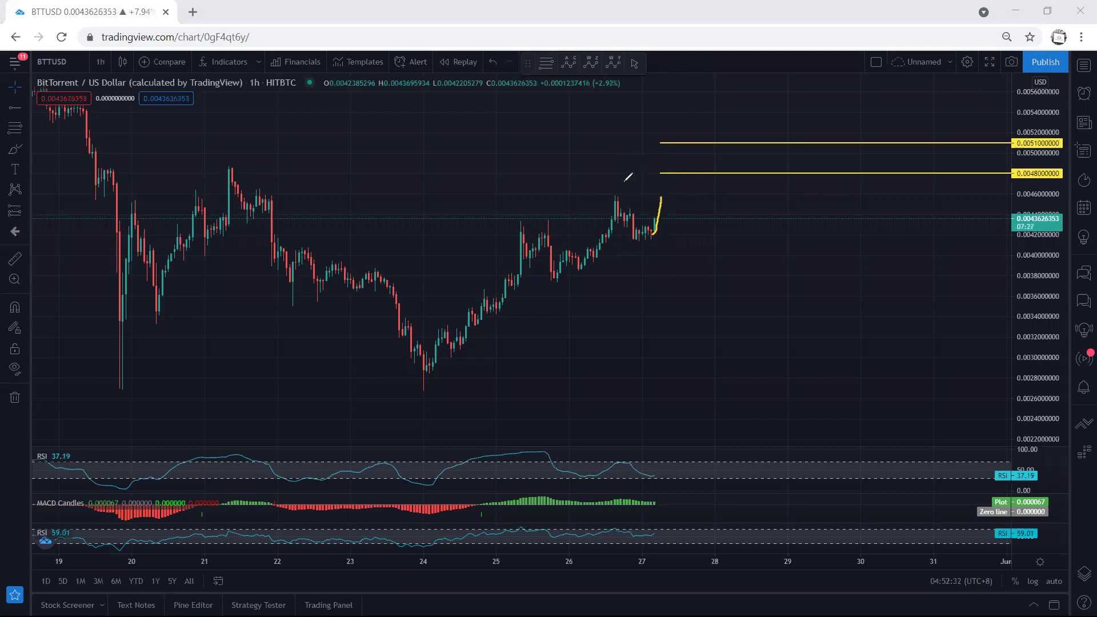
mouse_move(631, 196)
mouse_down()
mouse_move(600, 196)
mouse_move(670, 194)
mouse_move(674, 183)
mouse_move(655, 182)
mouse_move(658, 195)
mouse_up()
drag(635, 158, 659, 171)
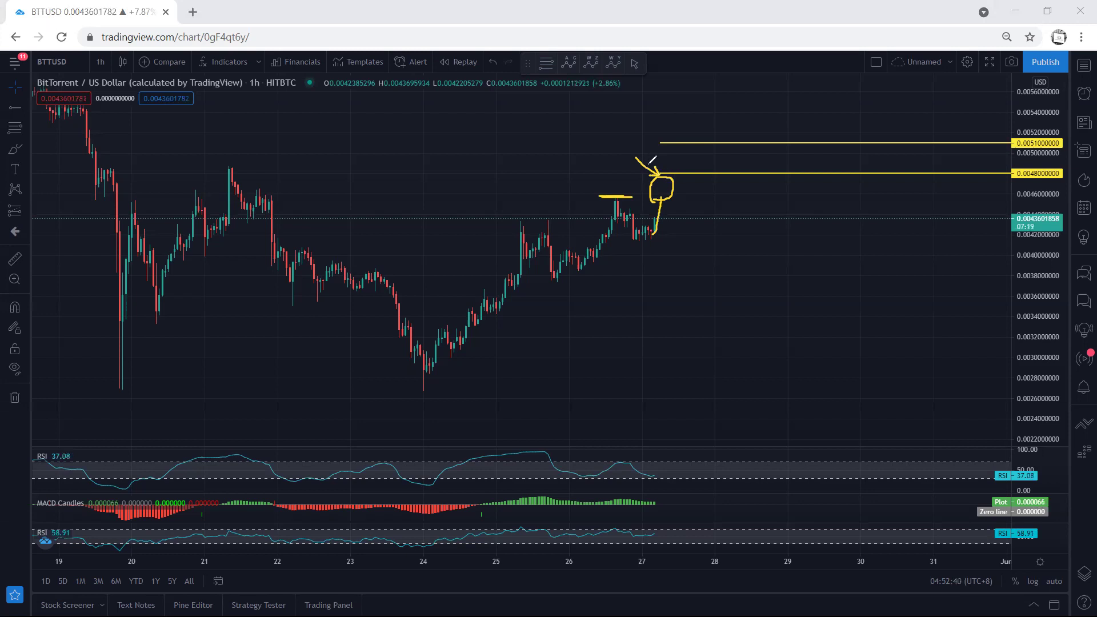
drag(563, 196, 565, 242)
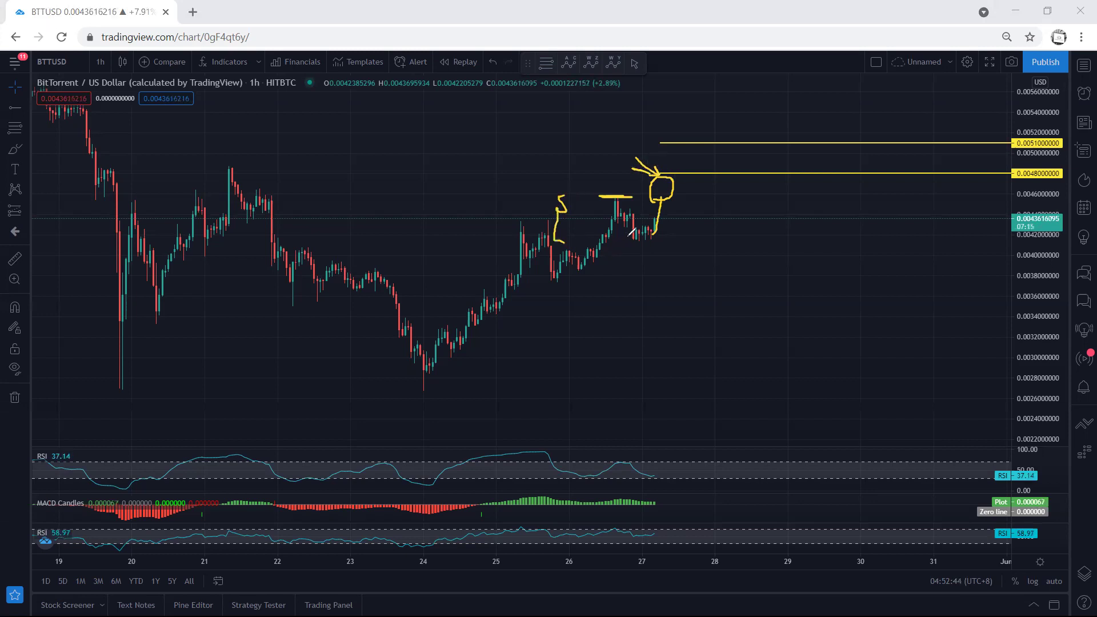
click(689, 98)
Sketch a dip to about 0.0039 with a rebound, replace it with a direct rise to about 0.0046, and clear it
mouse_move(637, 233)
mouse_down()
mouse_move(661, 230)
mouse_move(671, 256)
mouse_move(689, 237)
mouse_move(704, 181)
mouse_up()
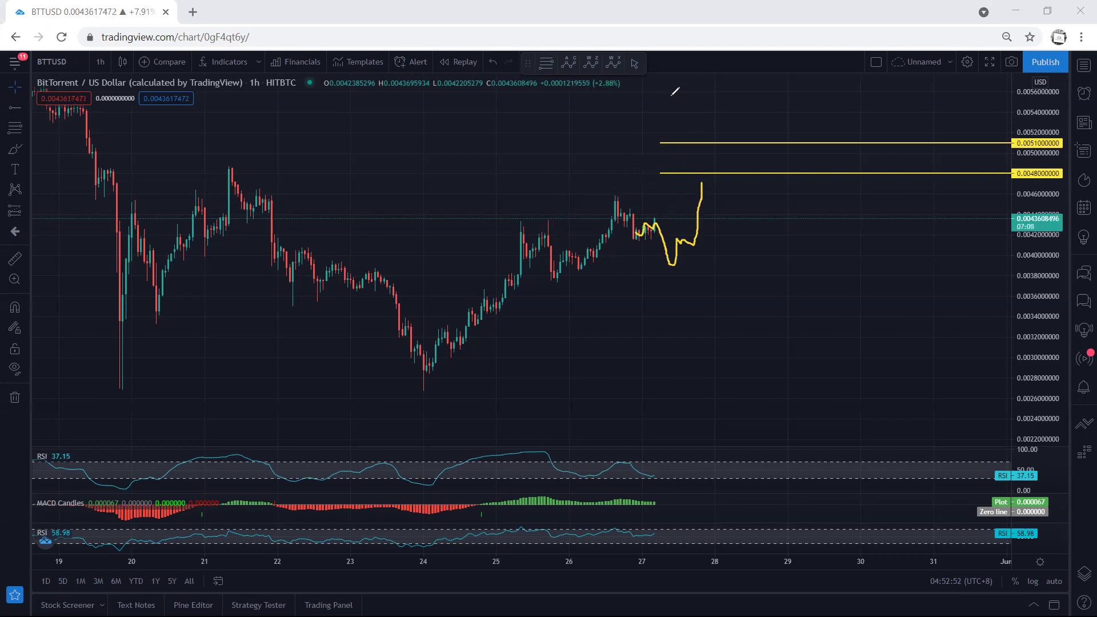
key(ctrl+z)
drag(653, 227, 660, 190)
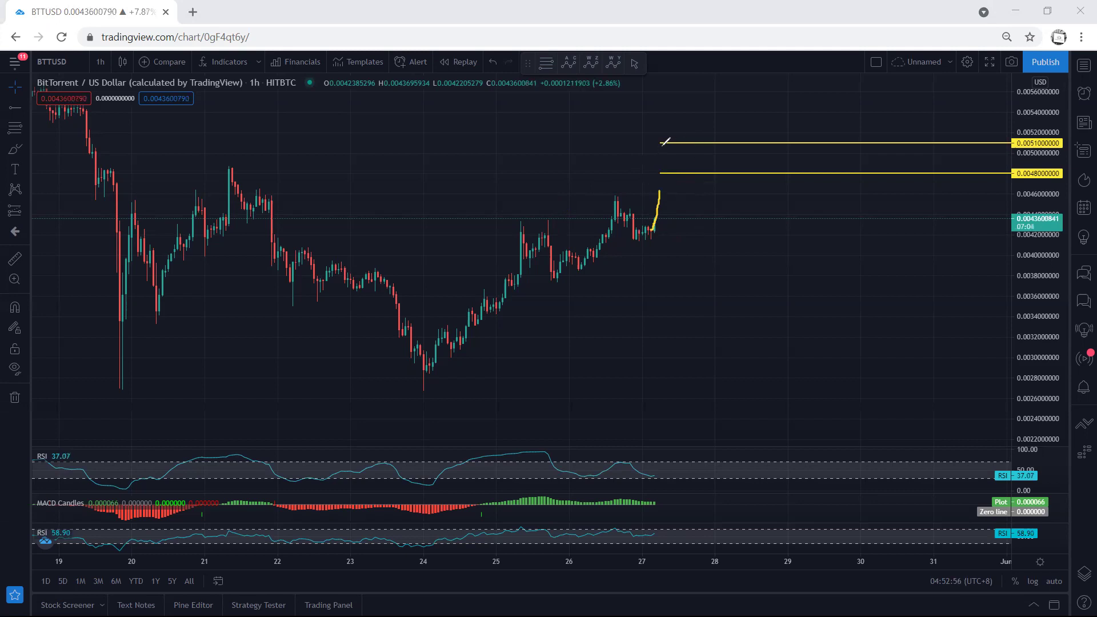
key(Escape)
Outline the whole 19–27 May price range with a freehand loop and undo it
drag(373, 146, 432, 167)
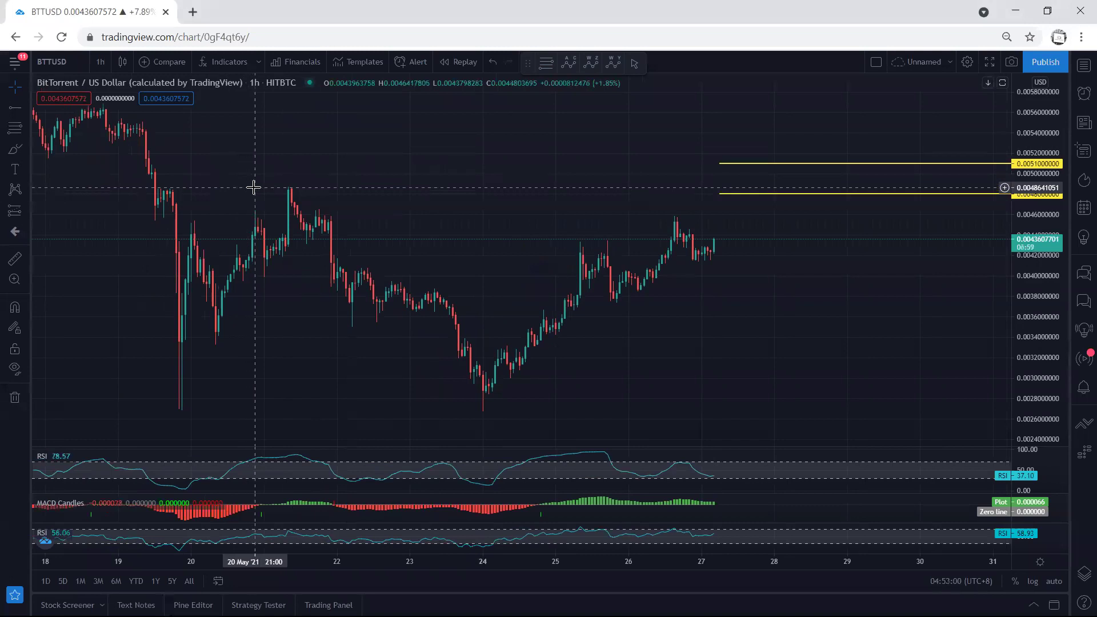
mouse_move(571, 174)
mouse_down()
mouse_move(741, 176)
mouse_move(211, 392)
mouse_move(191, 188)
mouse_move(519, 173)
mouse_up()
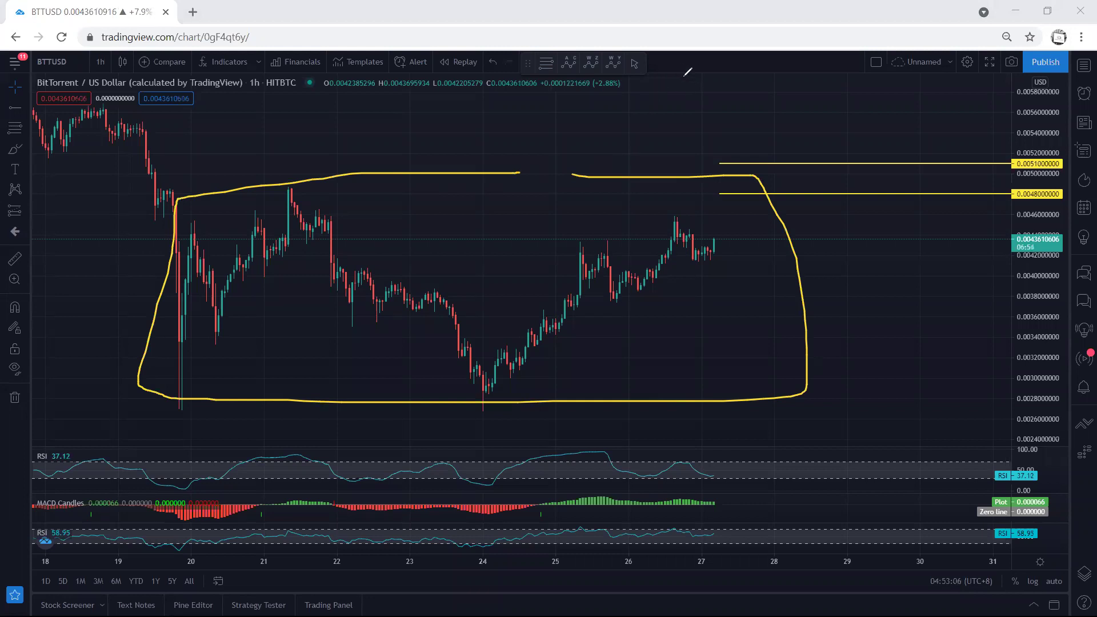
key(ctrl+z)
Encircle the latest highs near the 0.0048 line, mark the 21 May high near 0.0049, and clear the markings
mouse_move(692, 240)
mouse_down()
mouse_move(723, 217)
mouse_move(675, 226)
mouse_move(681, 235)
mouse_up()
mouse_move(279, 184)
mouse_down()
mouse_move(329, 184)
mouse_move(264, 184)
mouse_move(281, 184)
mouse_up()
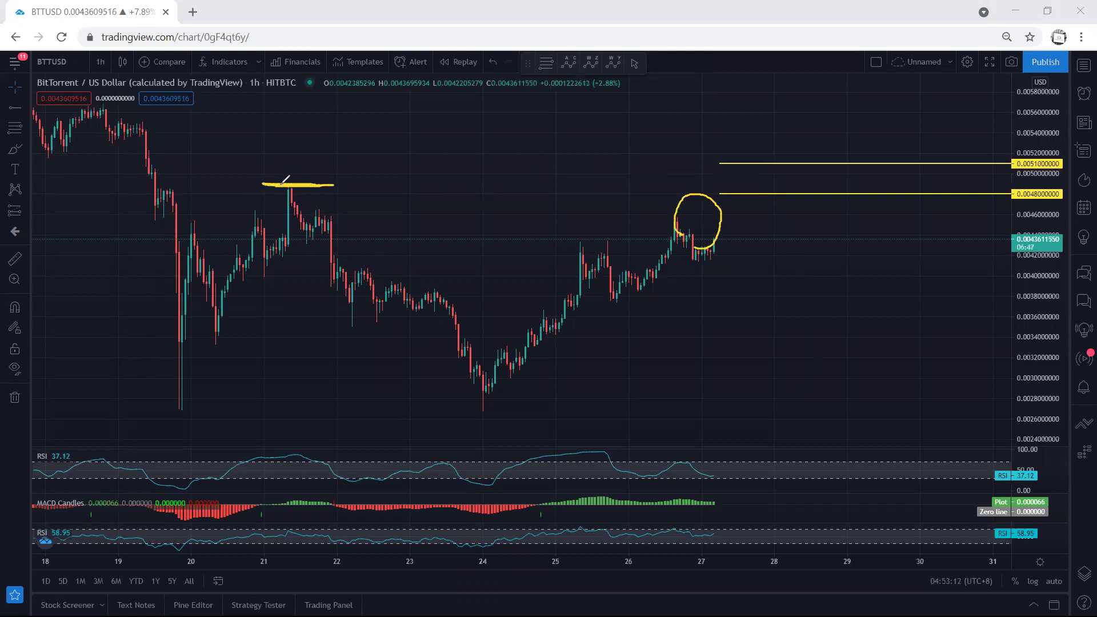
mouse_move(674, 184)
mouse_down()
mouse_move(735, 177)
mouse_move(730, 238)
mouse_move(668, 197)
mouse_move(670, 182)
mouse_up()
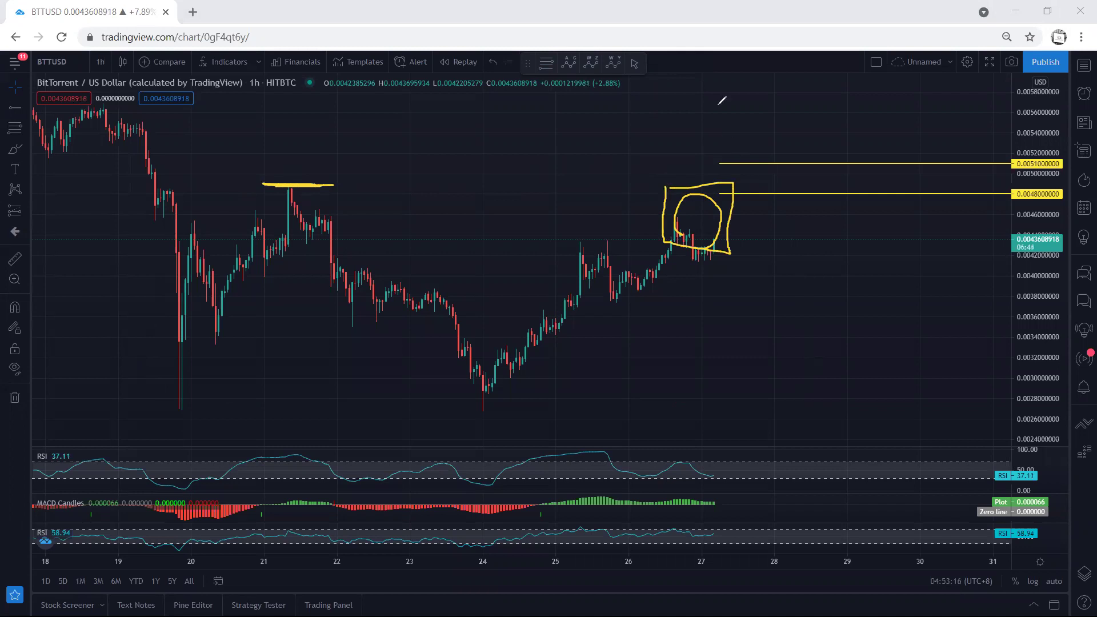
key(ctrl+shift+7)
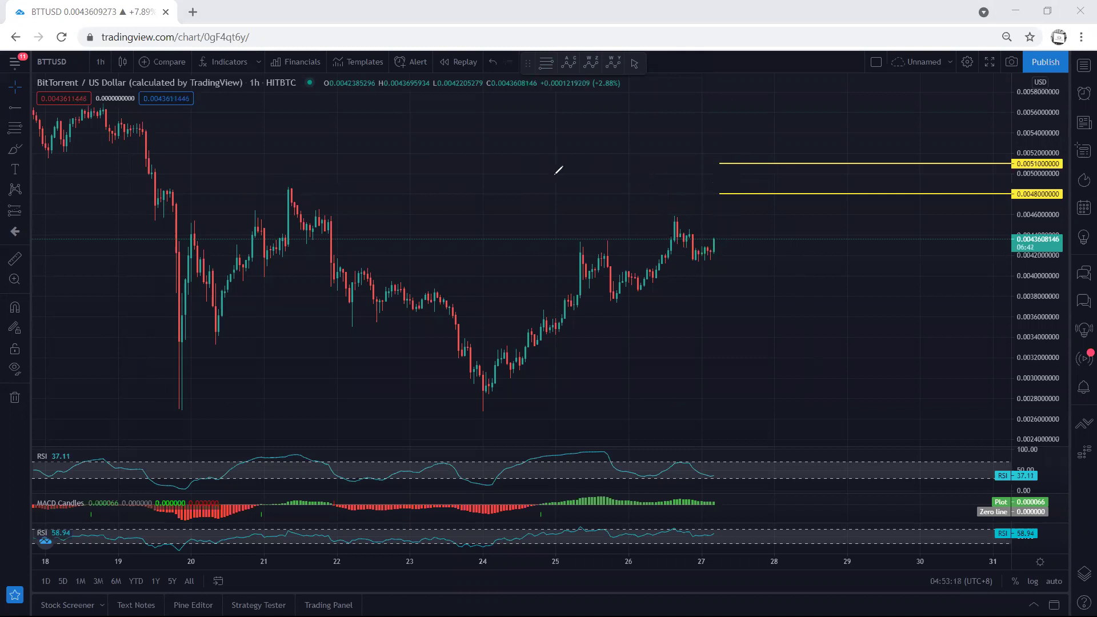
Mark the 25 May and 26 May highs with short freehand lines
drag(590, 240, 567, 243)
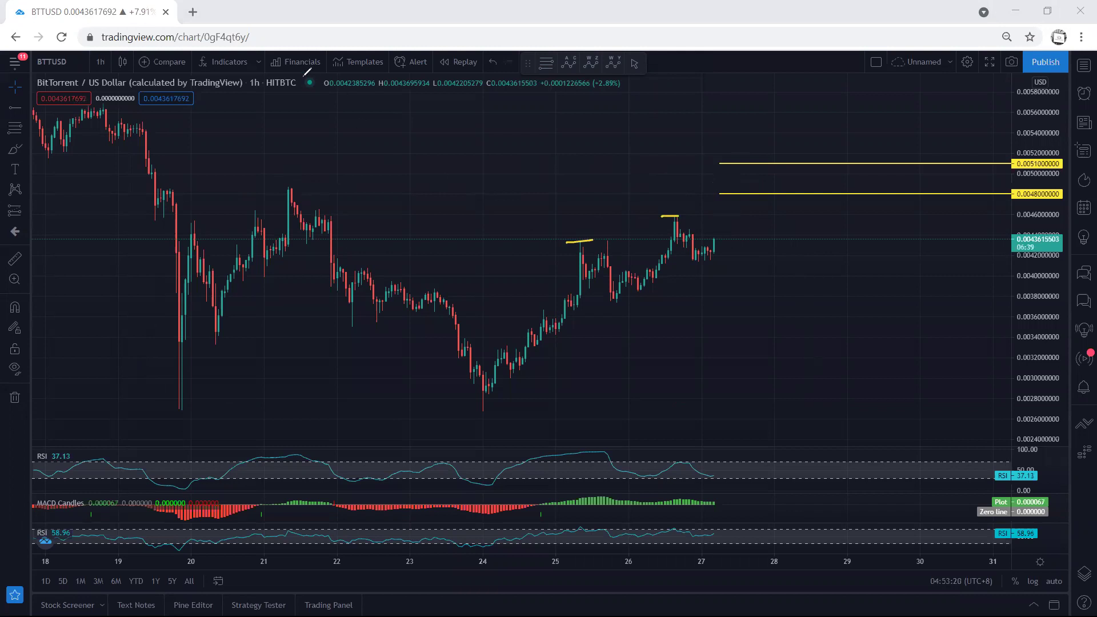
double_click(744, 501)
double_click(769, 270)
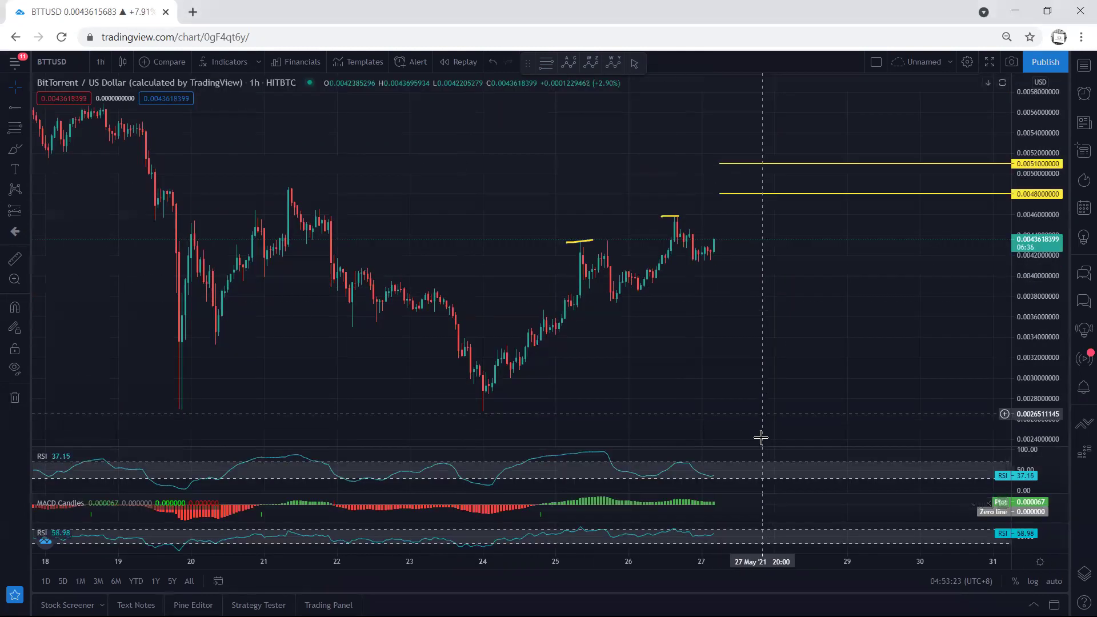
double_click(757, 470)
double_click(813, 315)
drag(758, 297, 714, 288)
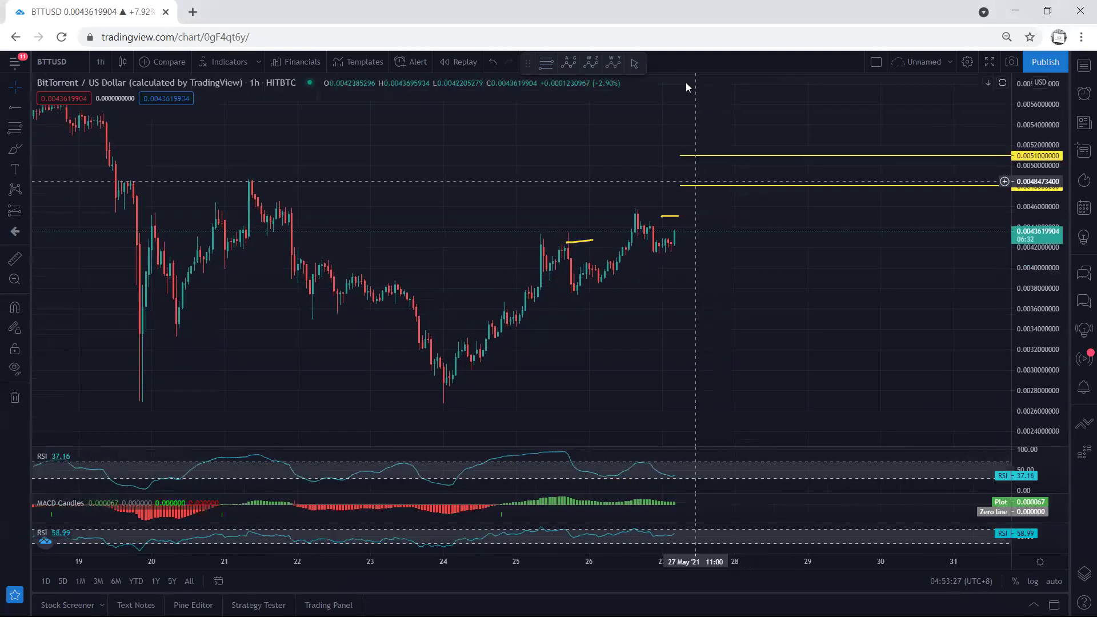
Check the 1-day chart with its drawings hidden and set the chart interval to 4 hours
click(101, 60)
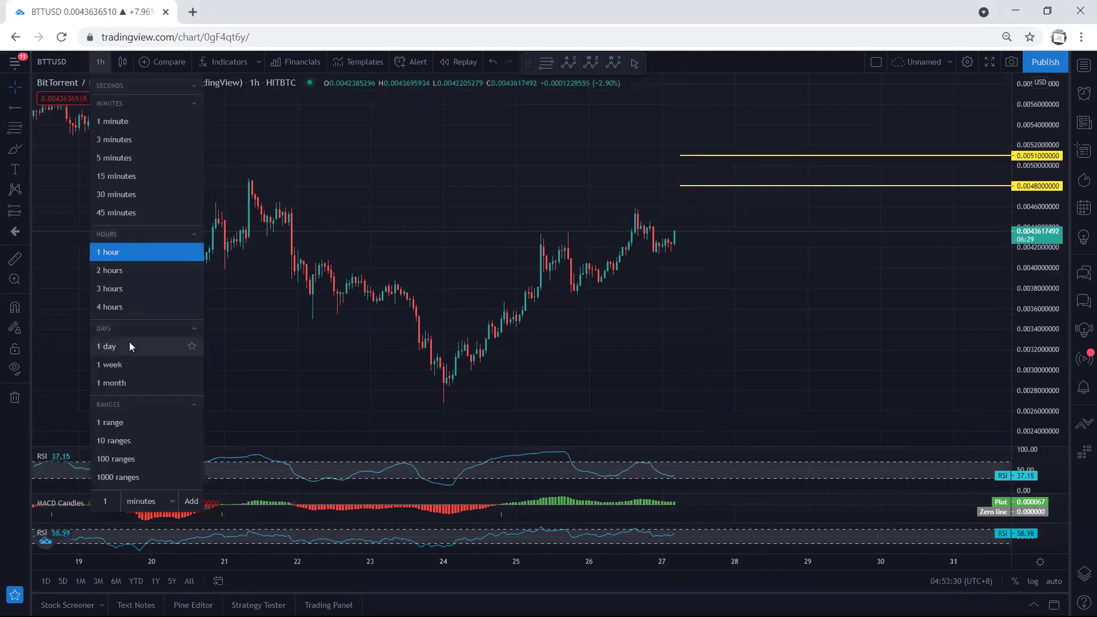
click(130, 347)
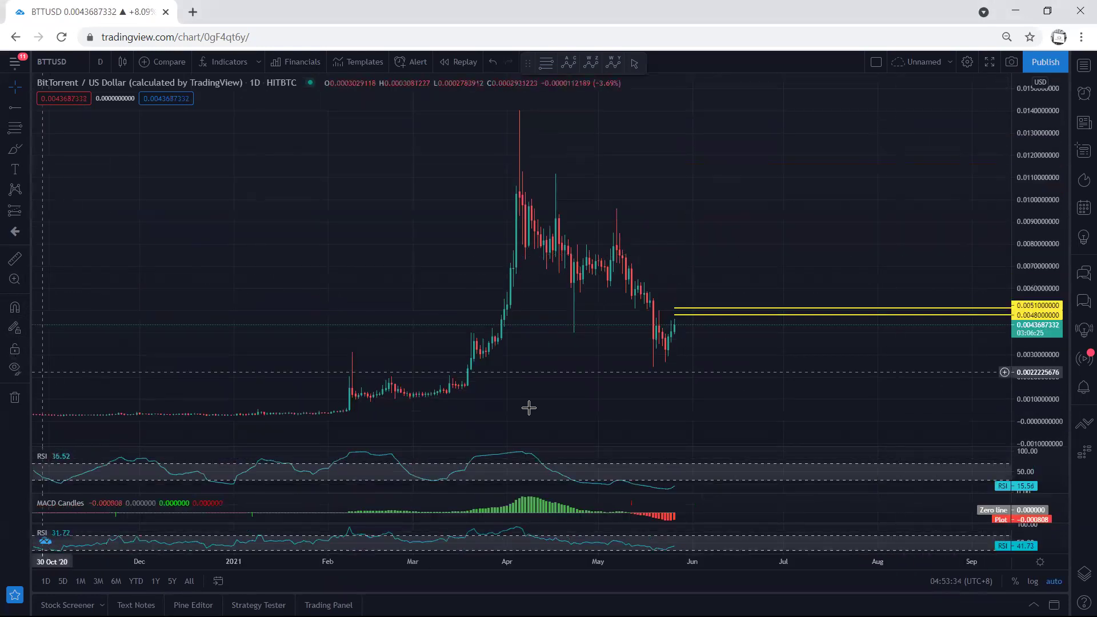
key(ctrl+alt+h)
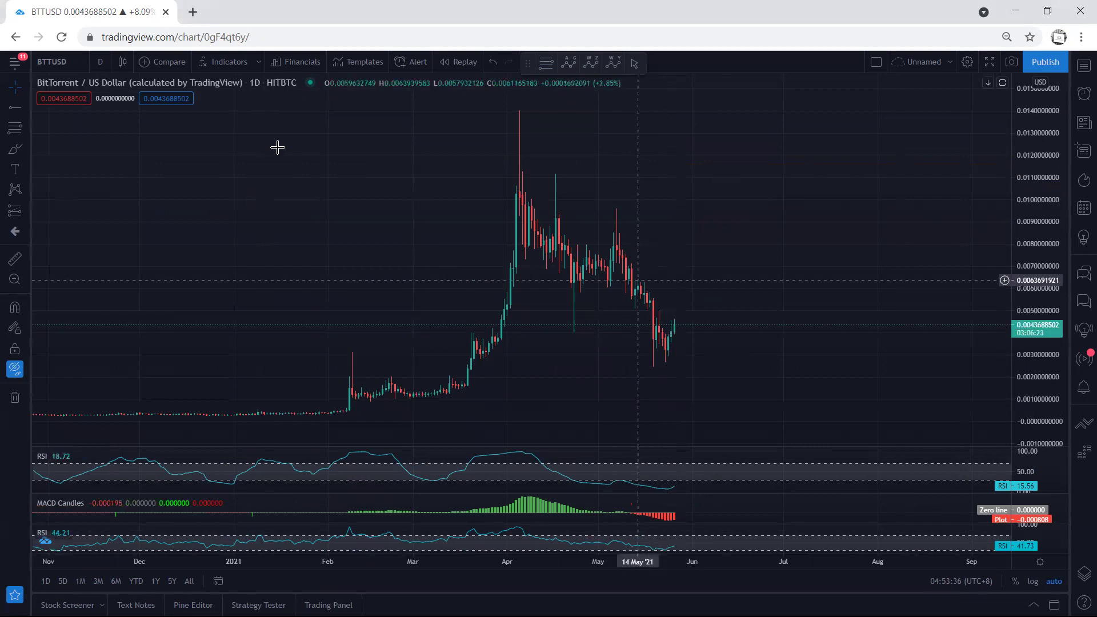
click(103, 62)
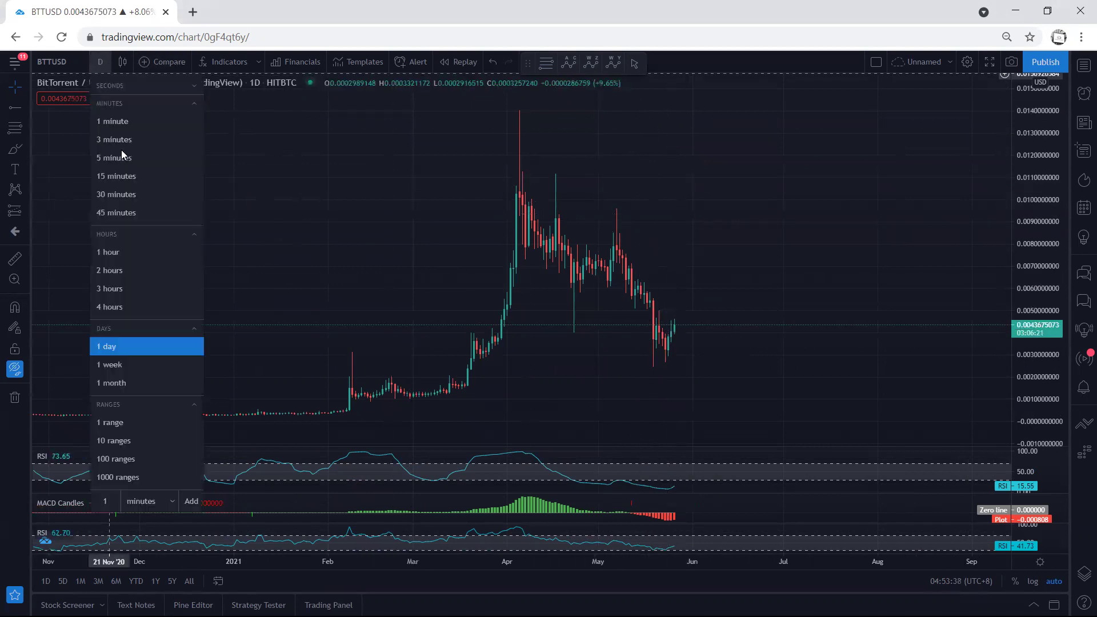
click(112, 306)
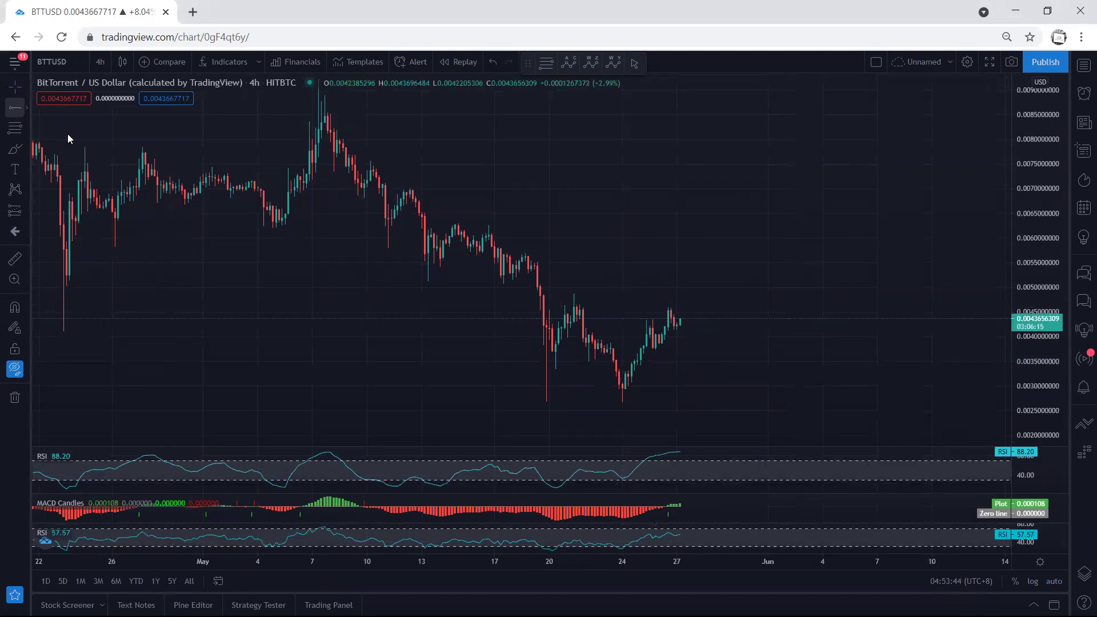
Add a horizontal ray at about 0.00488 starting from 20 May and set its line style to dotted
click(565, 293)
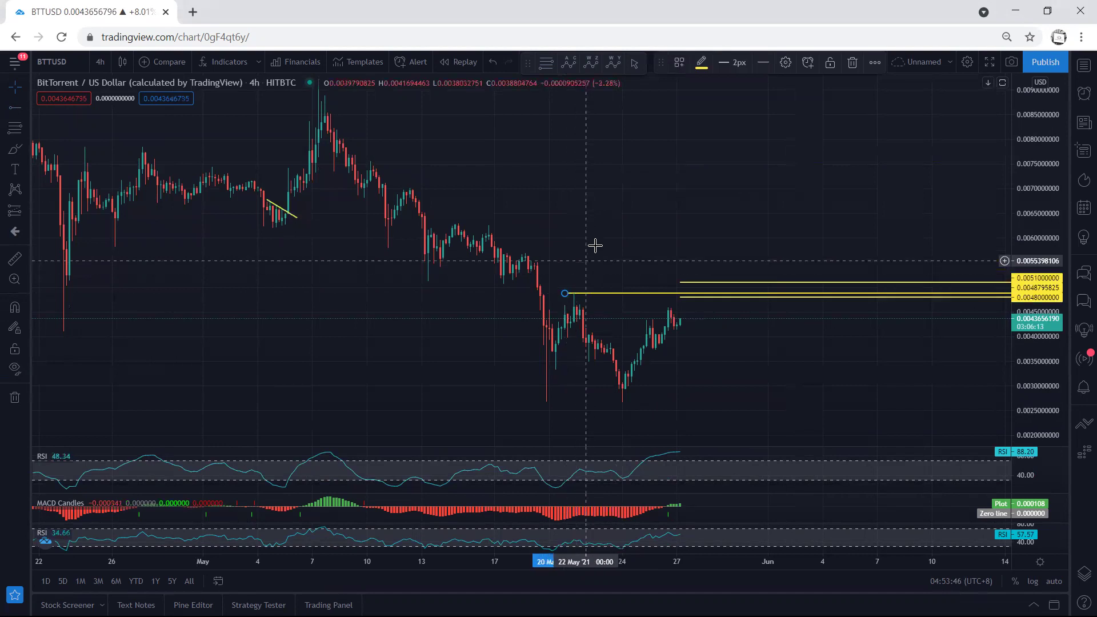
double_click(622, 294)
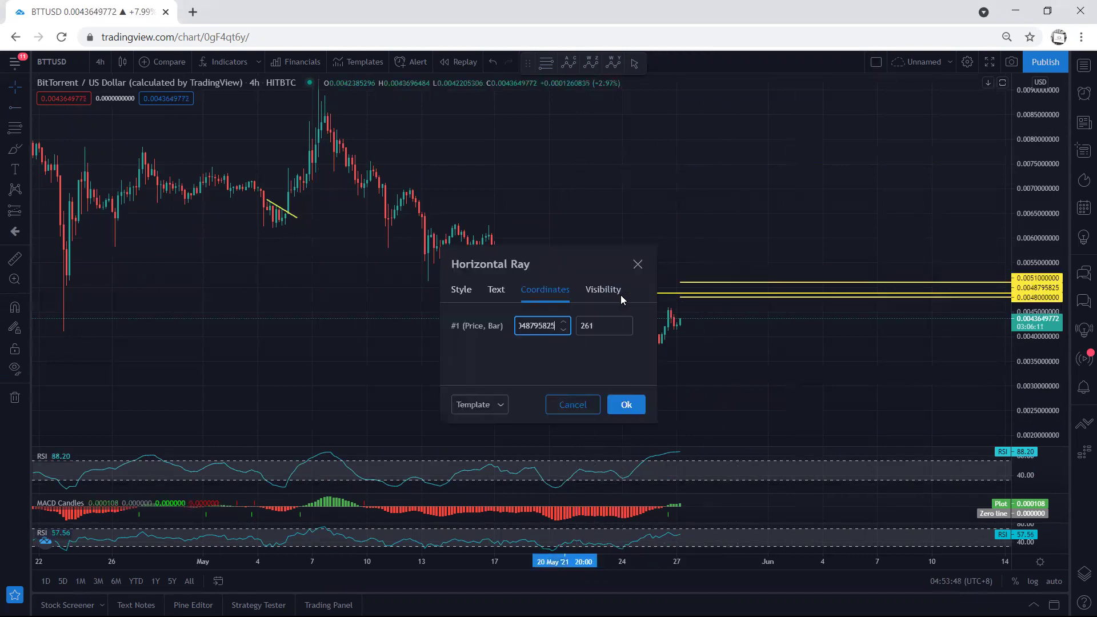
click(462, 289)
click(535, 326)
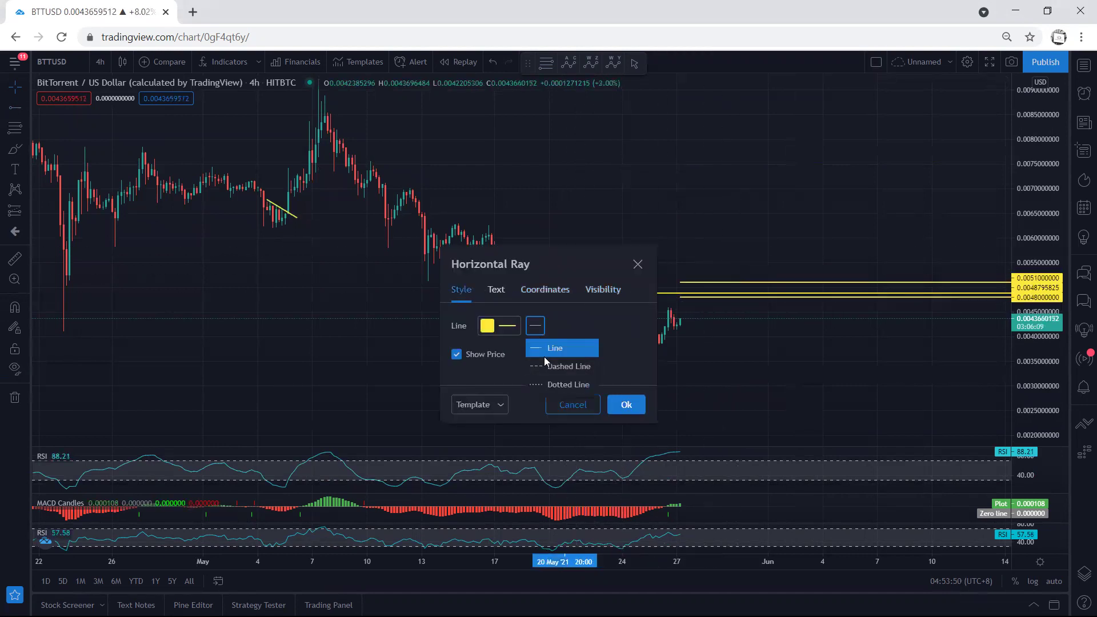
click(553, 385)
click(637, 407)
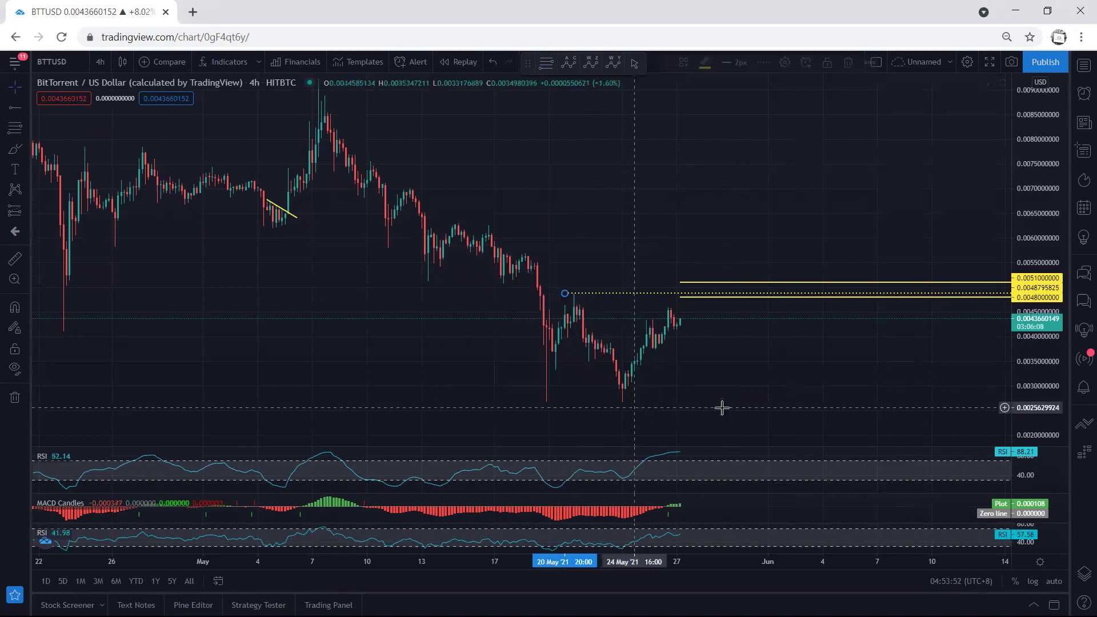
Delete the dotted horizontal ray between the 0.0048 and 0.0051 lines and reset the price scale
drag(1029, 380, 1025, 302)
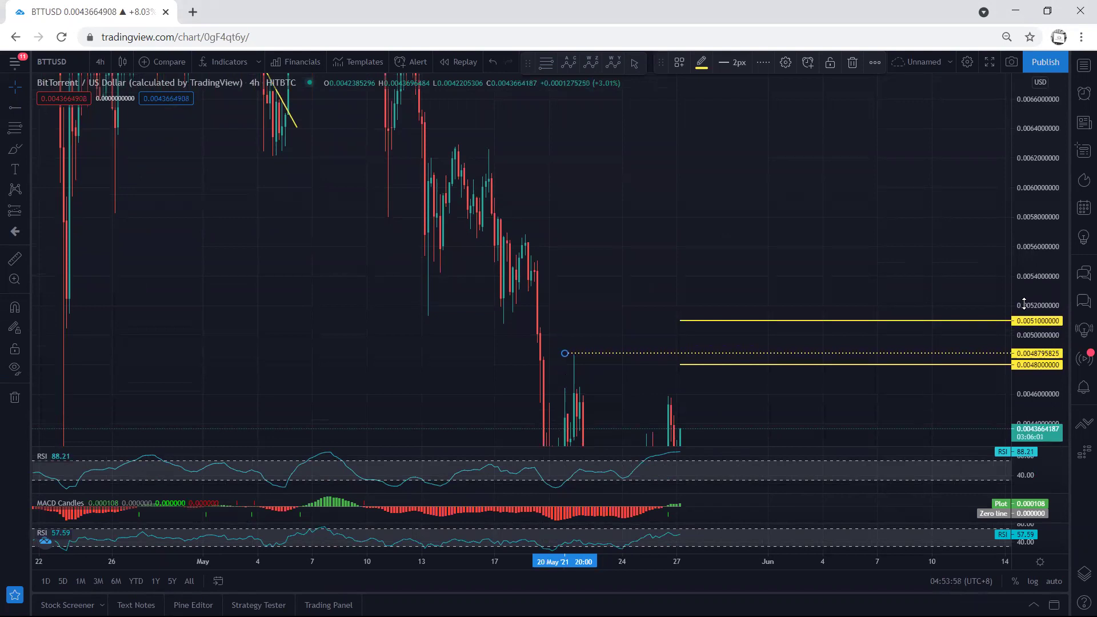
drag(855, 282, 848, 226)
click(640, 303)
key(Delete)
double_click(1016, 352)
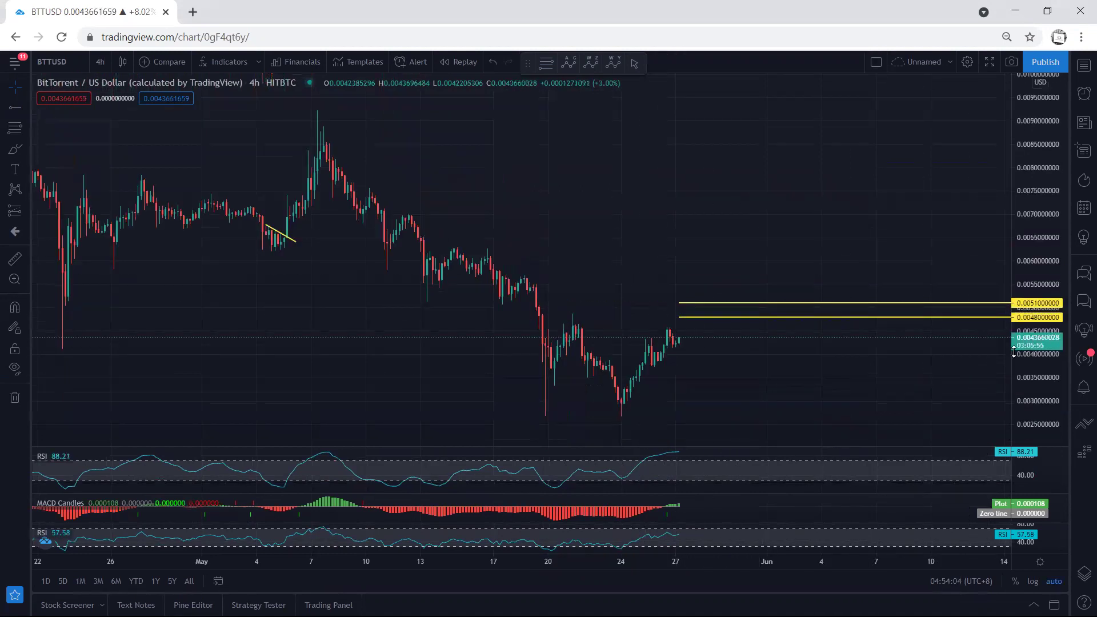
drag(1021, 404, 1021, 401)
drag(889, 377, 884, 338)
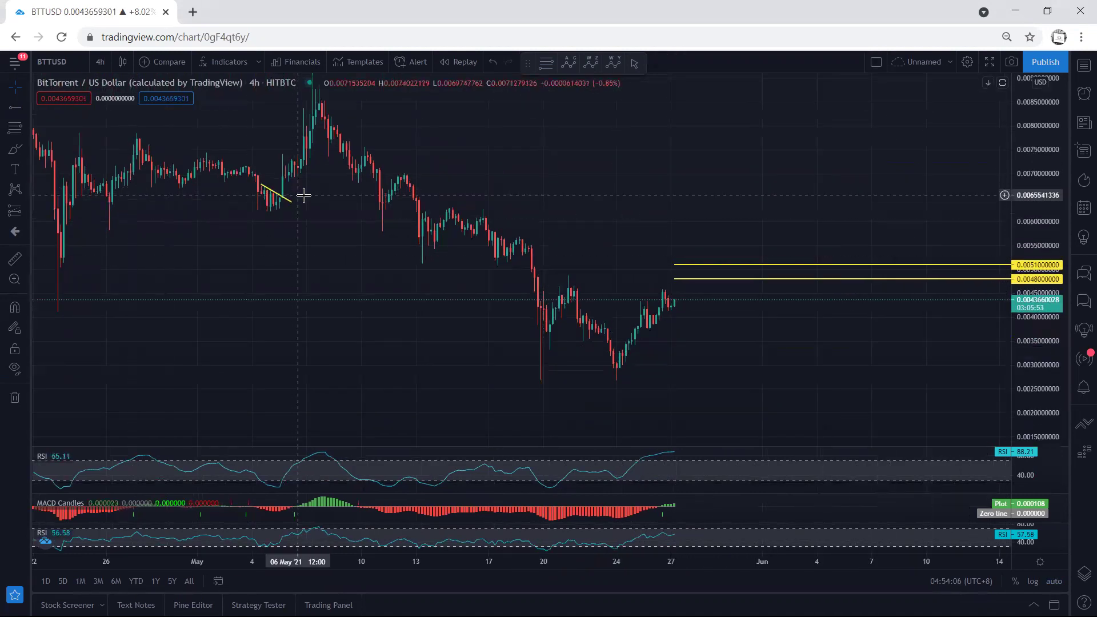
Draw freehand lines above the 21 to 26 May highs and along the 20 to 24 May lows
drag(570, 275, 656, 283)
drag(536, 334, 606, 369)
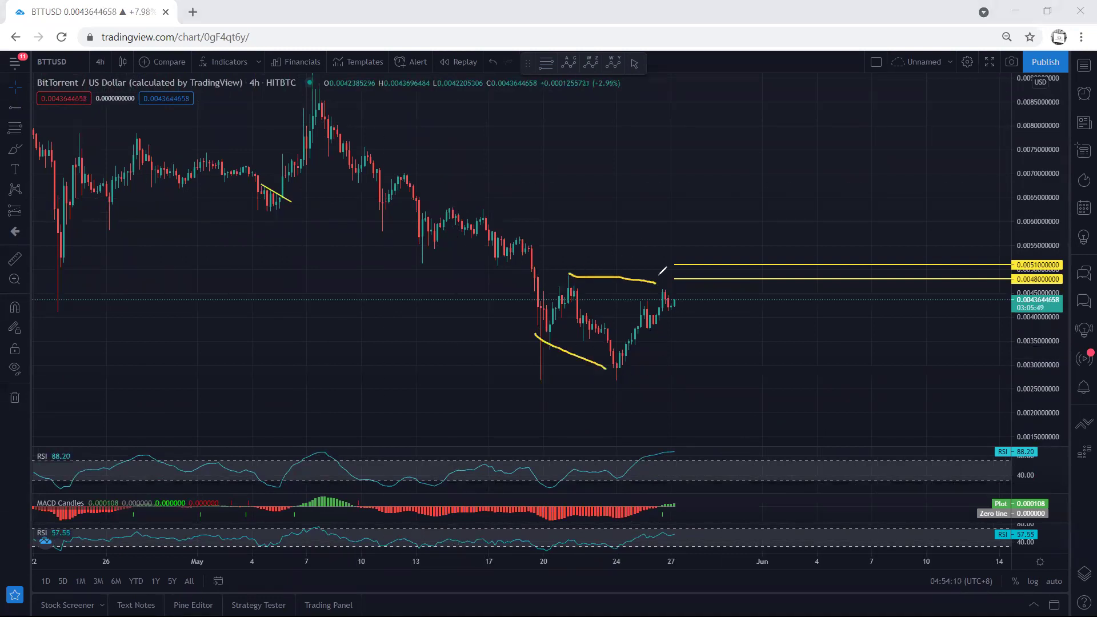
Set the chart interval to 1 hour and adjust the price scale to enlarge the candles from 19 to 27 May
click(99, 62)
click(107, 247)
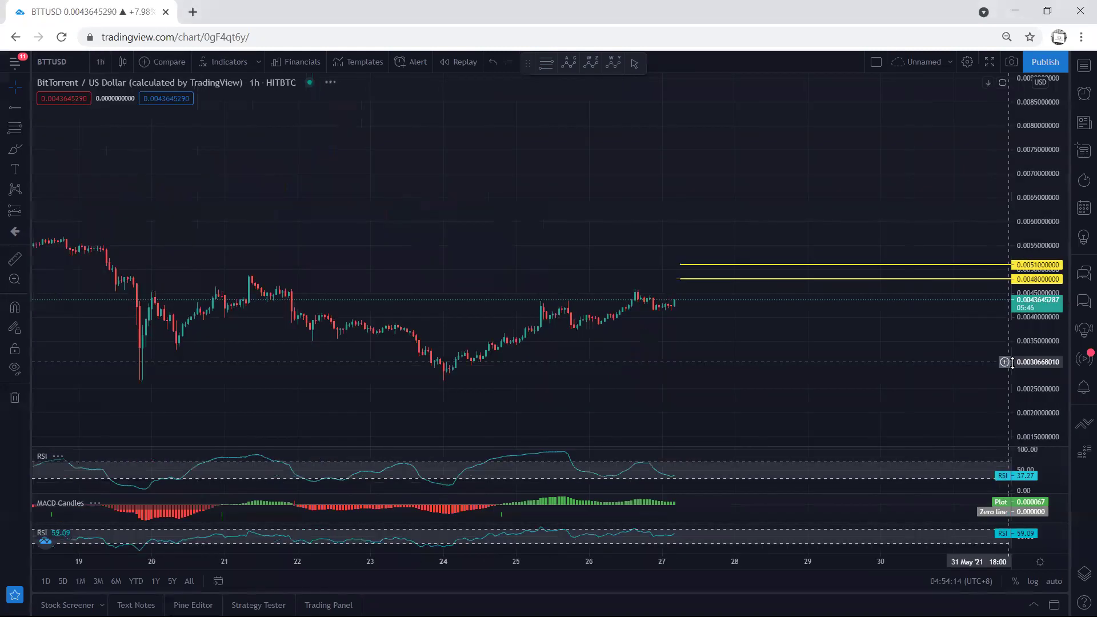
drag(758, 312, 755, 313)
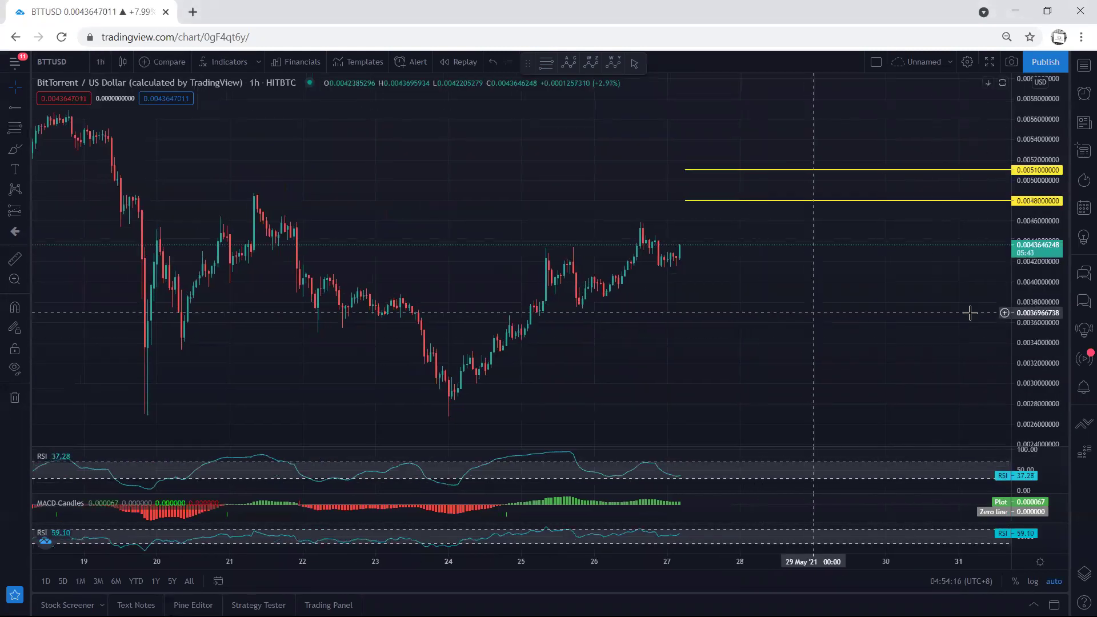
drag(1034, 307, 1034, 316)
drag(800, 336, 807, 321)
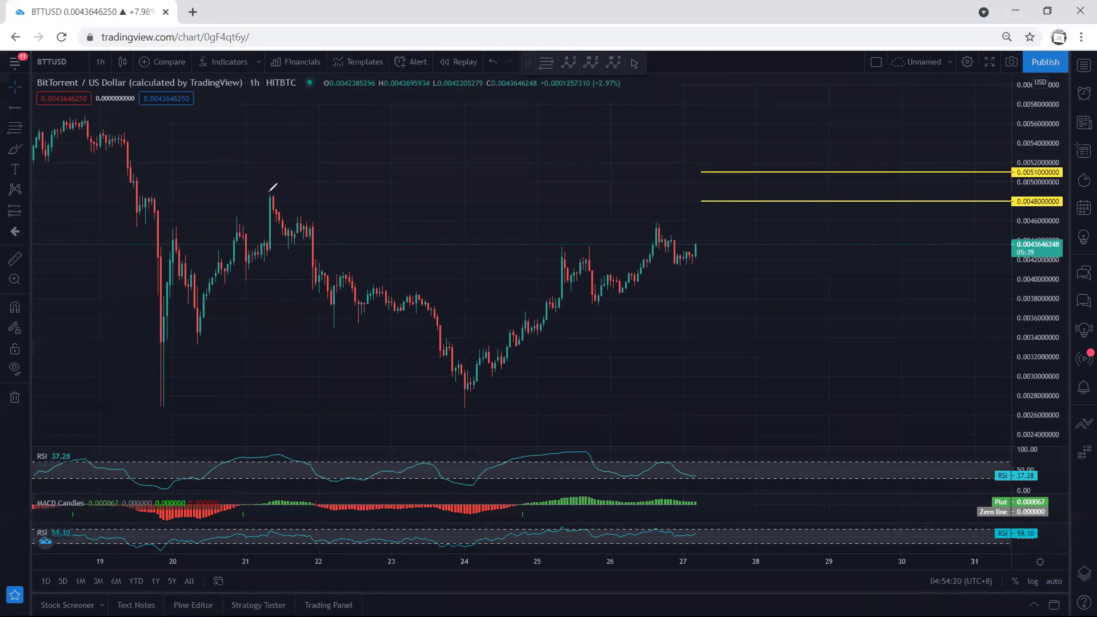
Mark the 21 May high with a short horizontal freehand line and clear the marking
drag(304, 193, 246, 192)
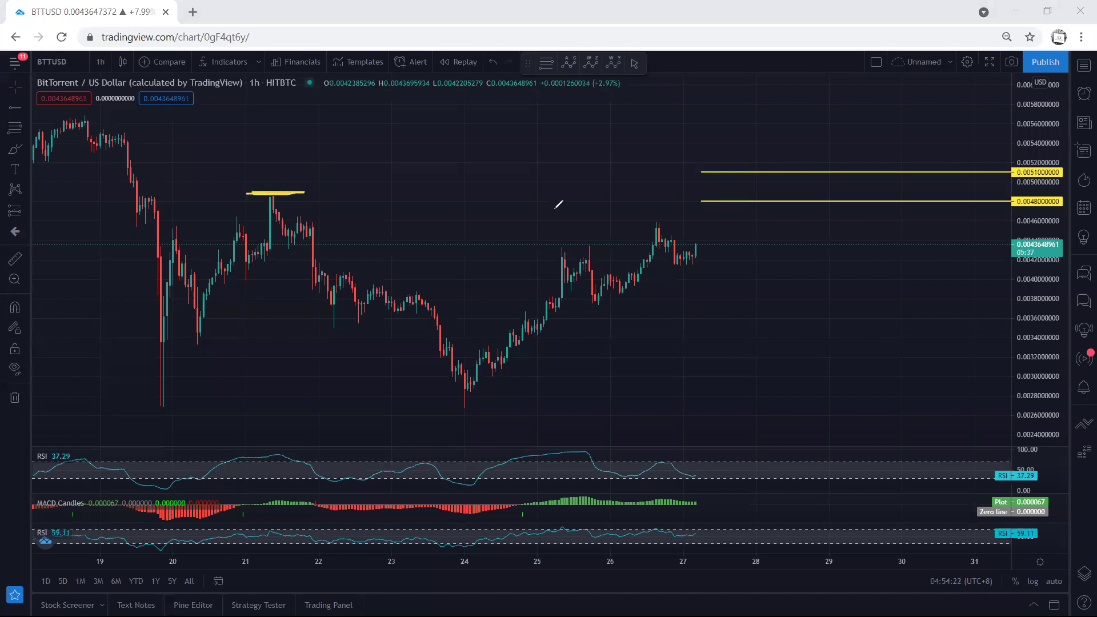
key(Escape)
drag(364, 208, 364, 203)
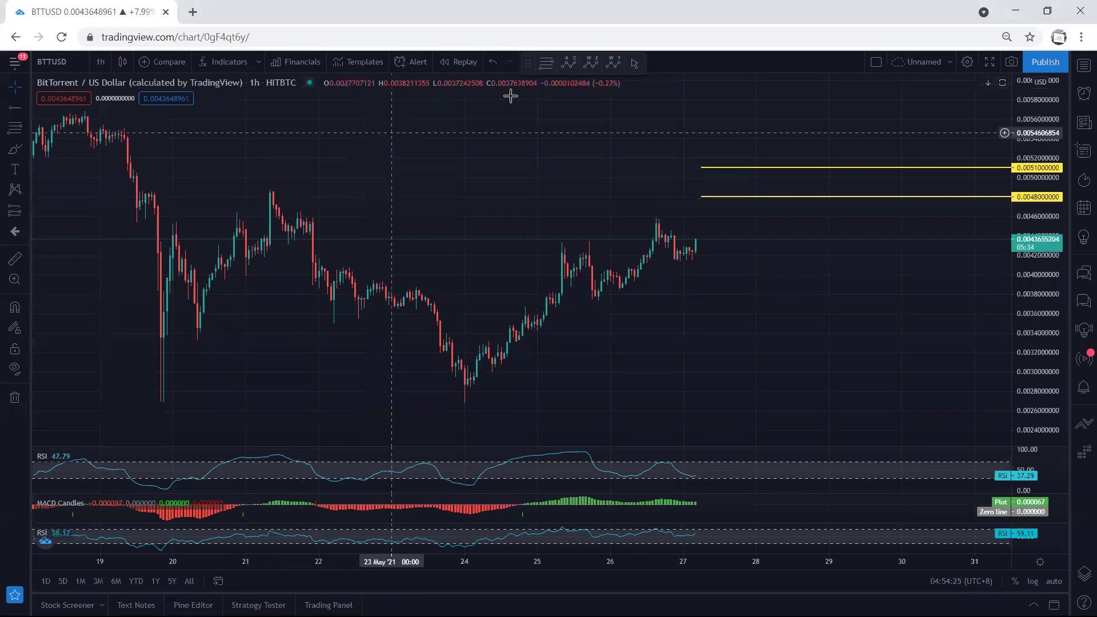